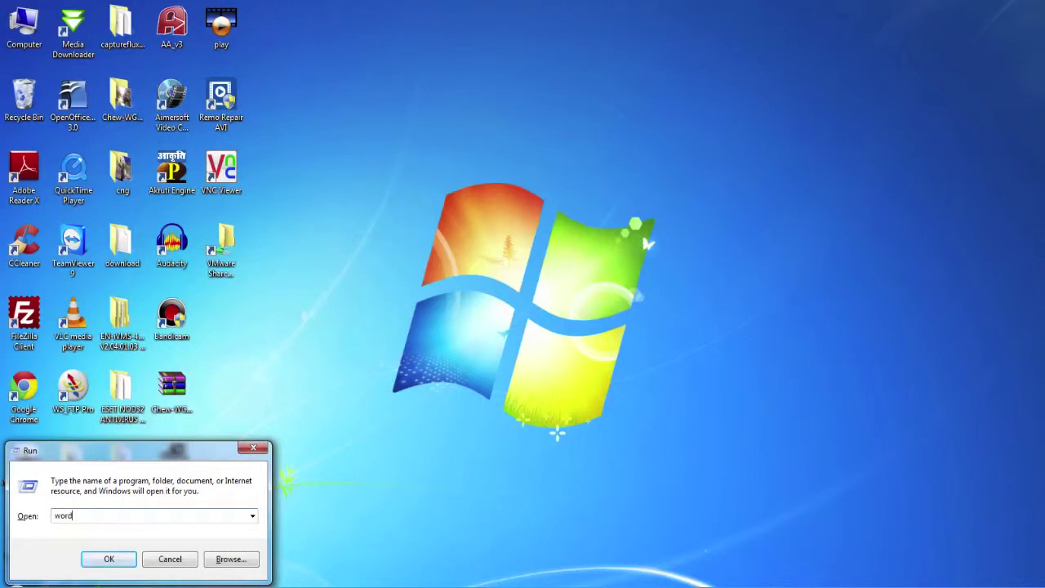
Launch WordPad, restore its window to a smaller size, and set the font size to 22.
key("Return")
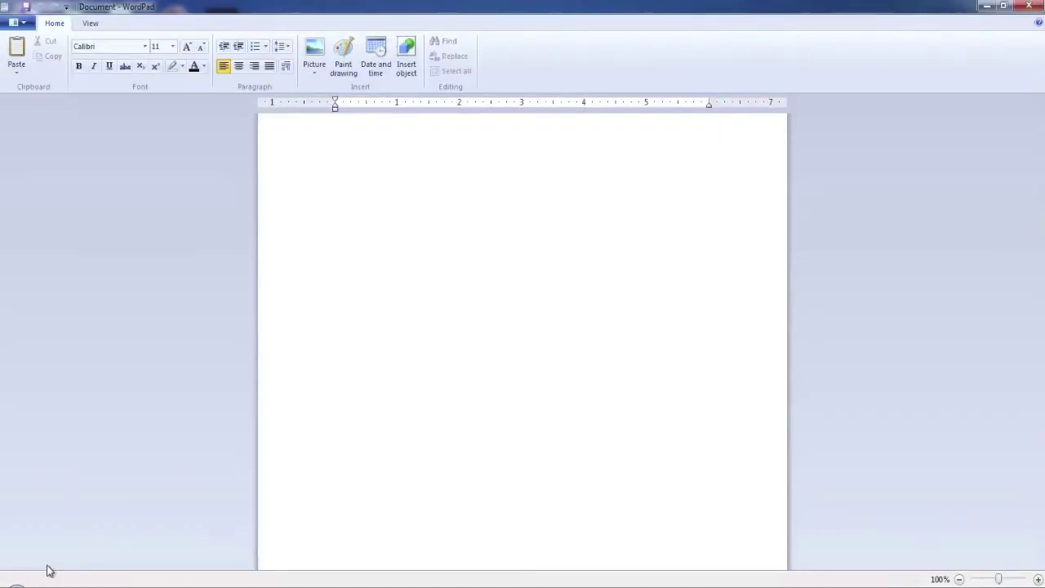
double_click(943, 7)
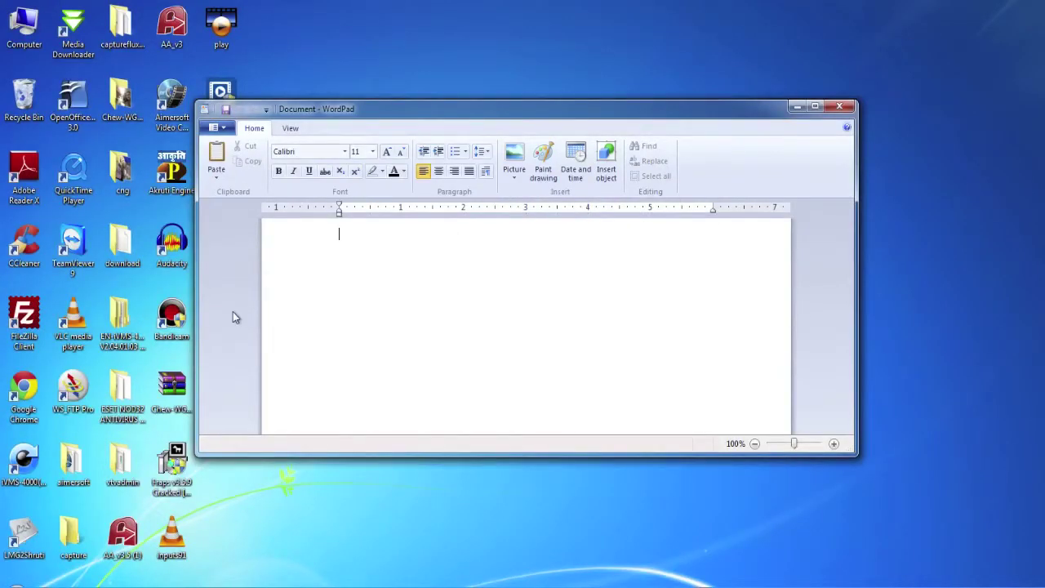
left_click(372, 154)
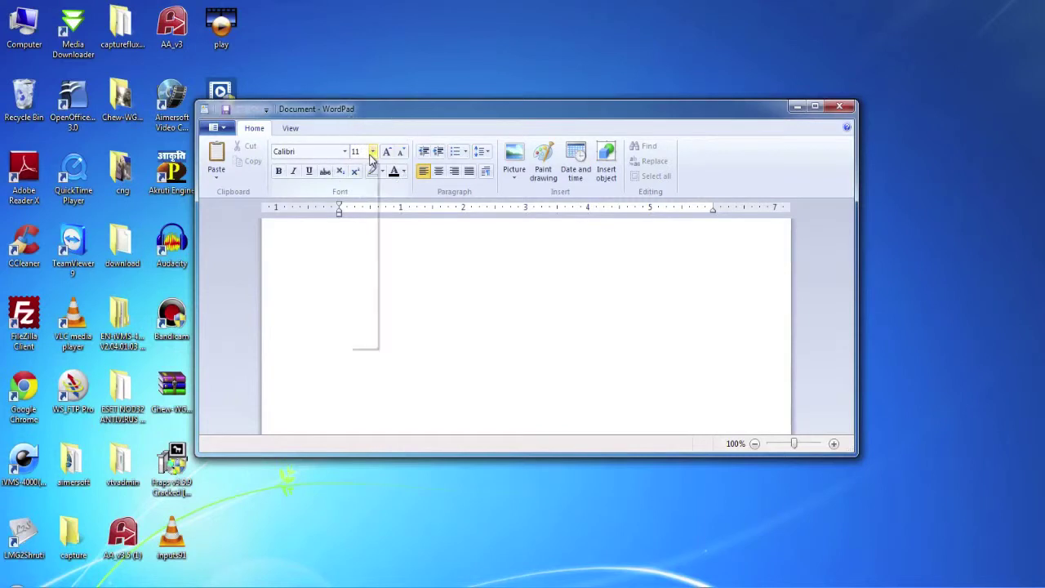
left_click(363, 272)
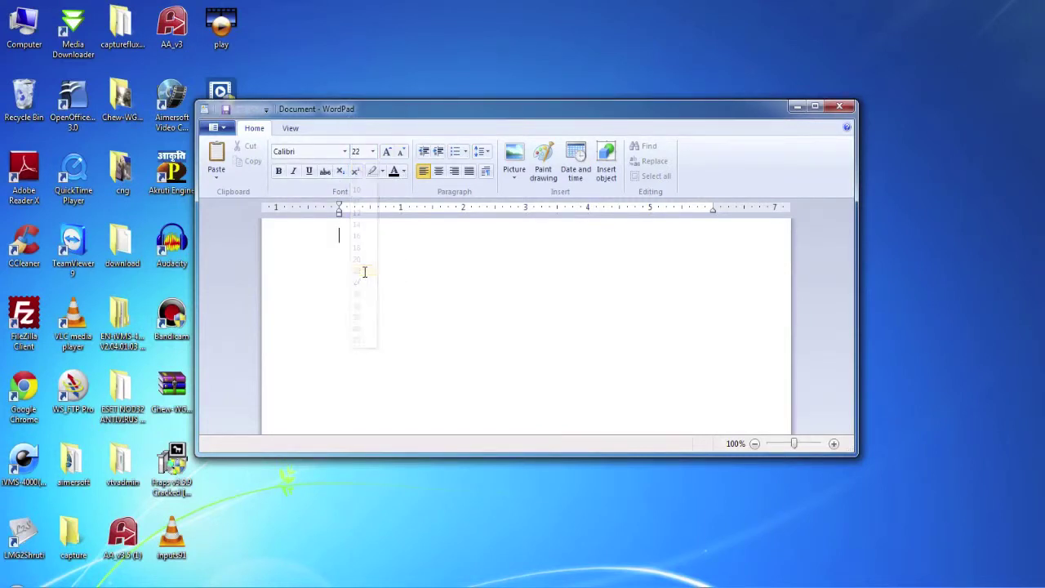
Write the greeting line "hi friends" at the start of the blank document.
type("hi fri")
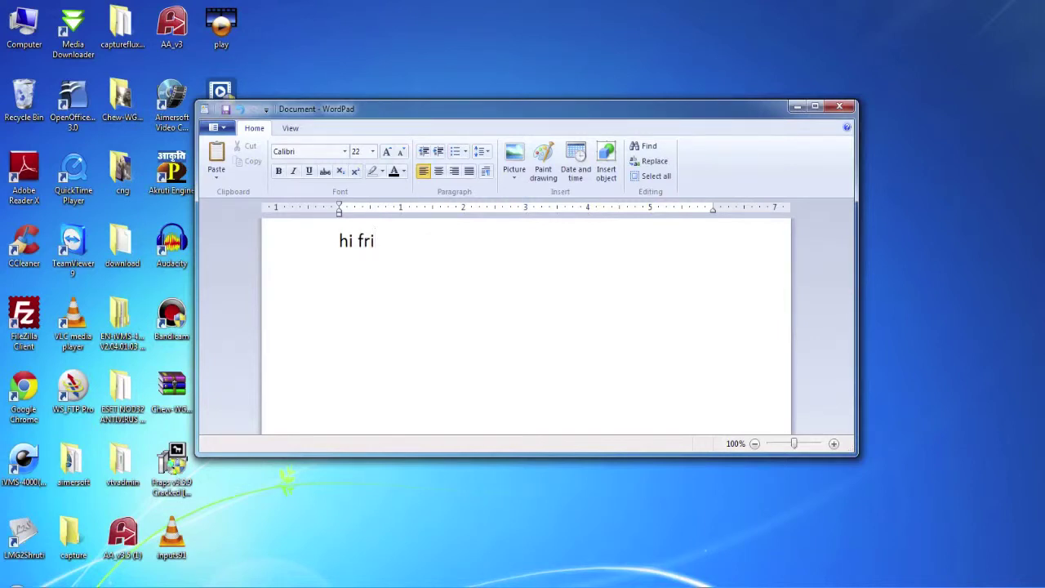
type("ends")
key("Return")
Write "see how to stope others to use usb pan drive and other mass storage on your computer." below the greeting.
type("see how to stope others to ")
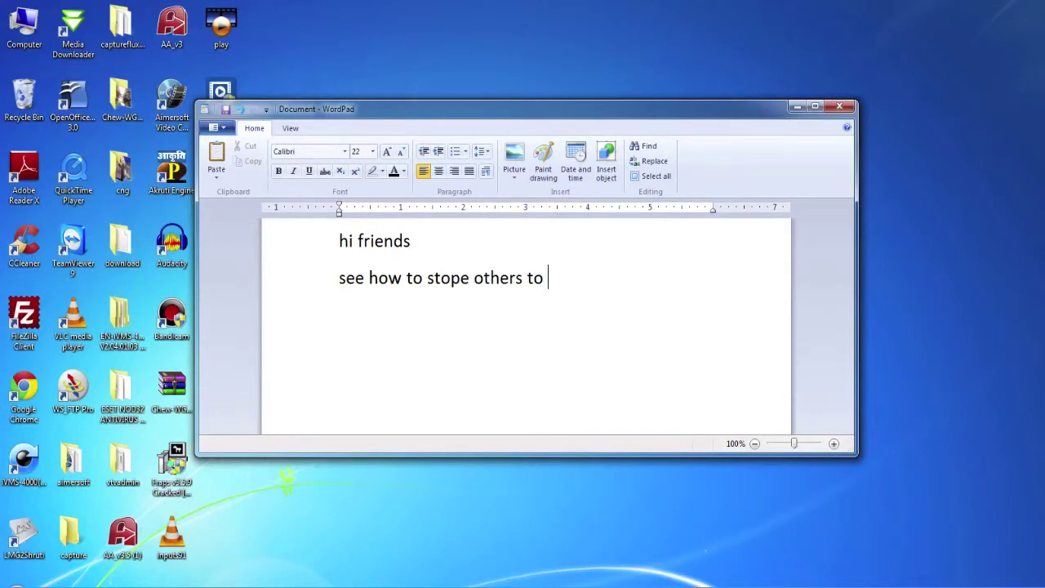
type("use usb pan dr")
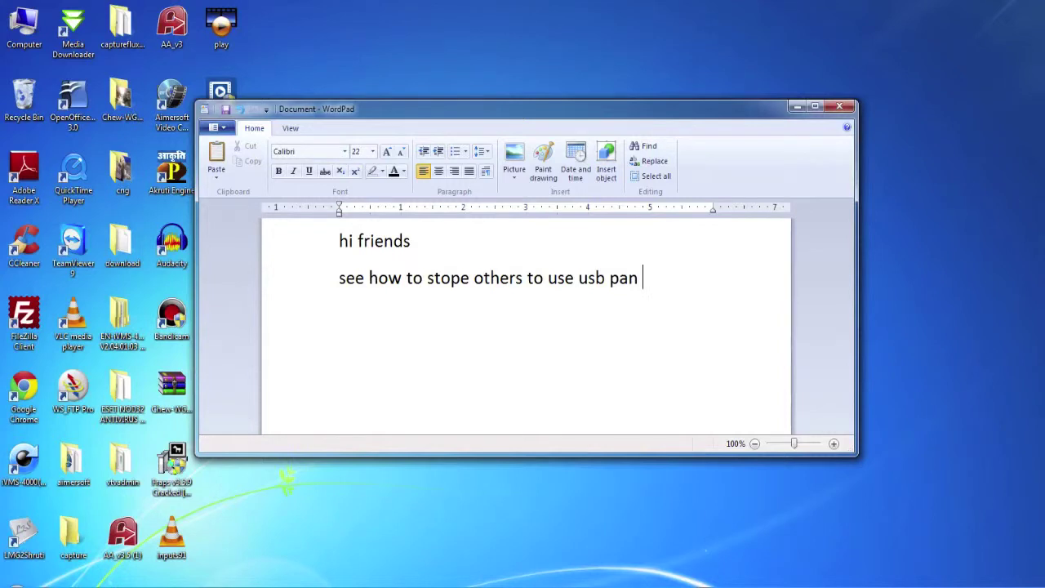
type("ive")
type(" and ")
type("other")
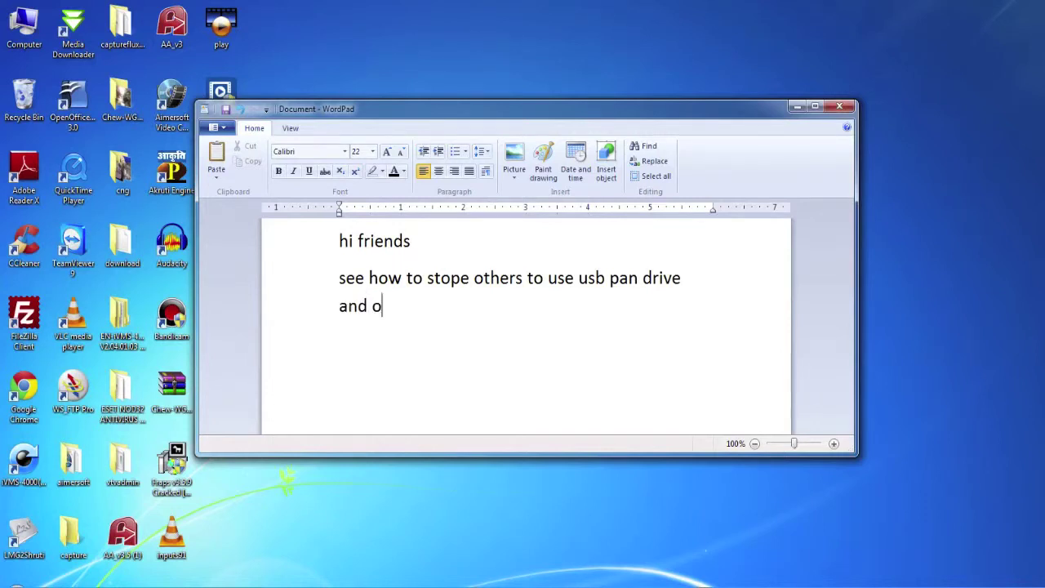
type(" mass")
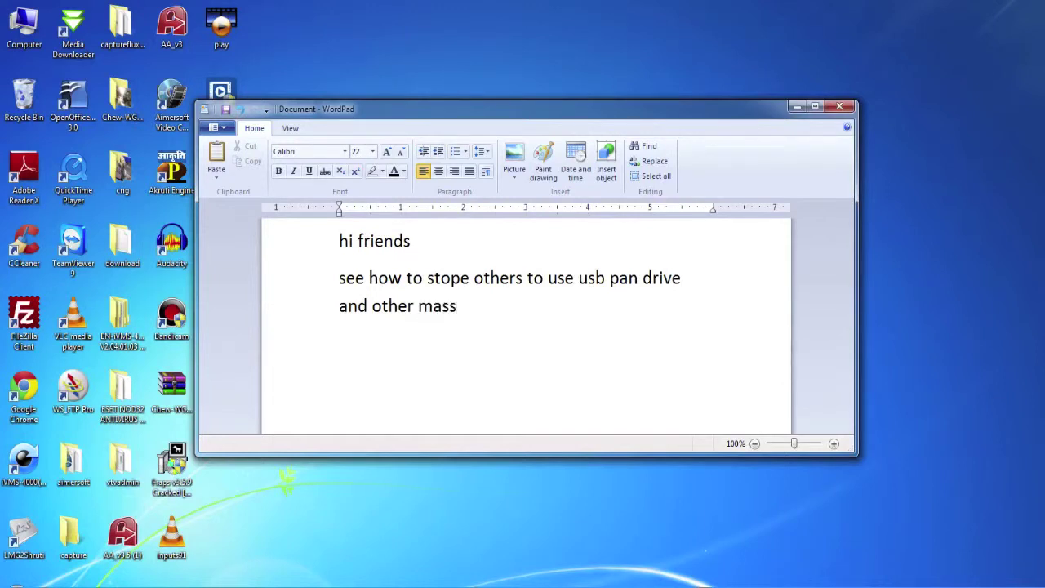
type(" storage")
type("on ")
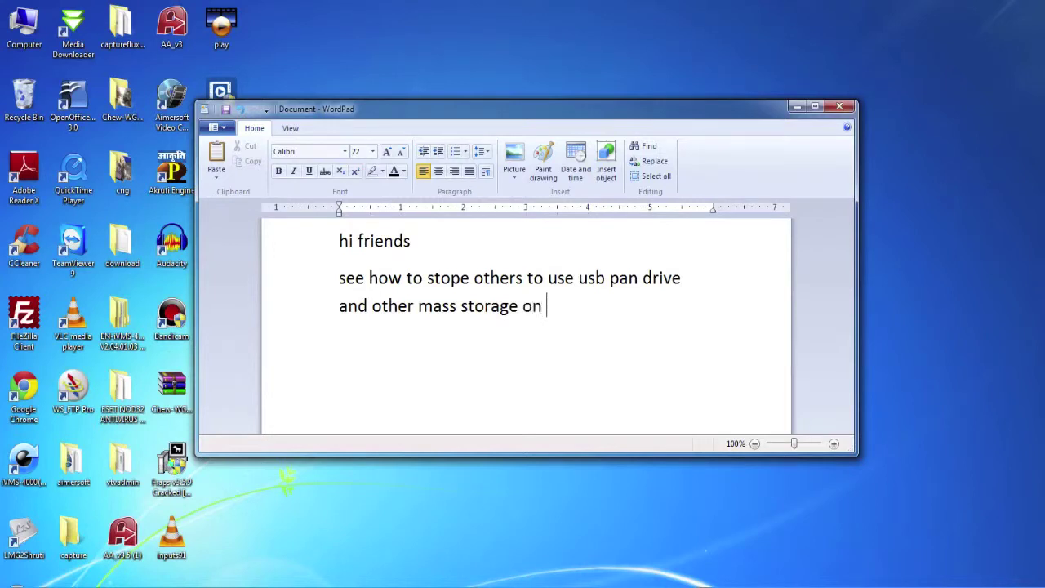
type("your computer")
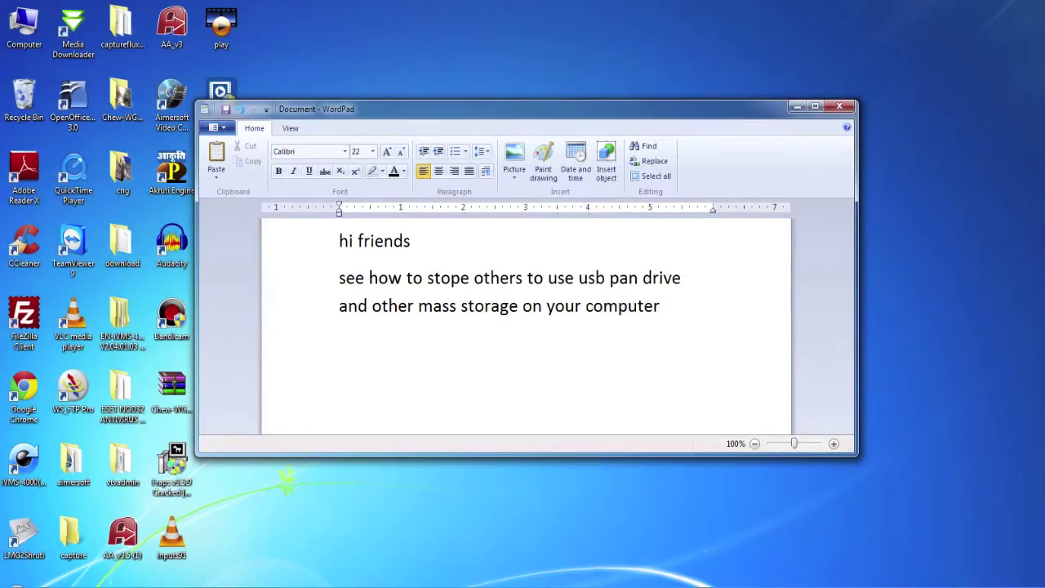
type(".")
key("Return")
Add the instruction line "now go to run and type gpedit.msc and hit enter", followed by a new line reading "see".
type("now go to run and type")
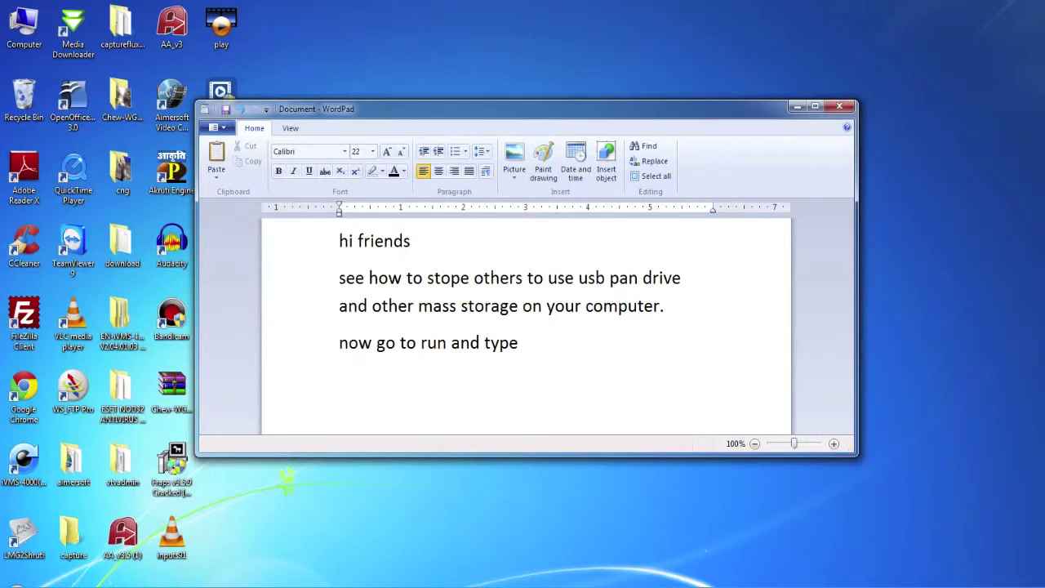
type("ge")
key("BackSpace")
type("pedit.msc")
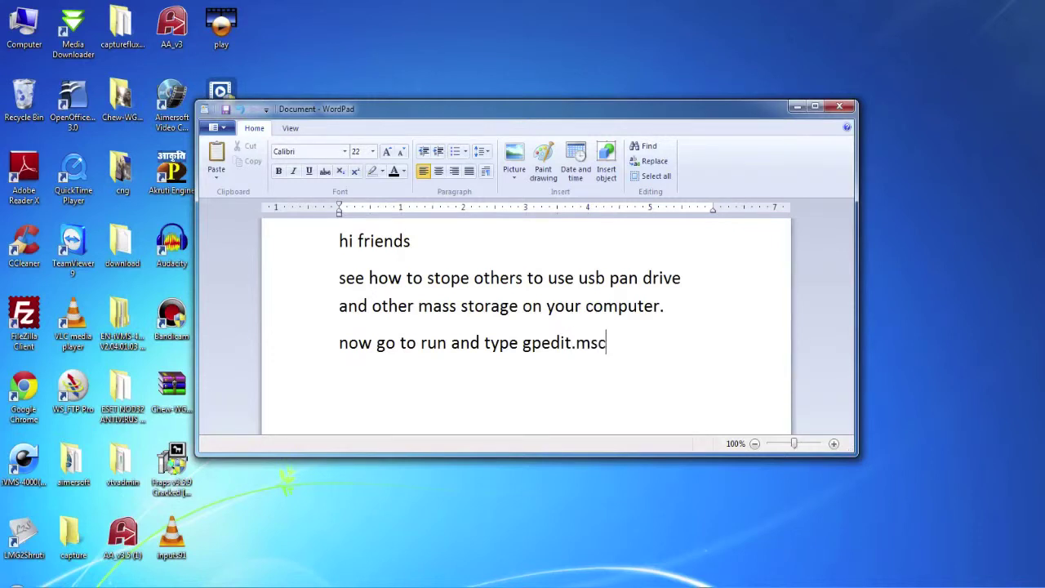
type(" and hit enter")
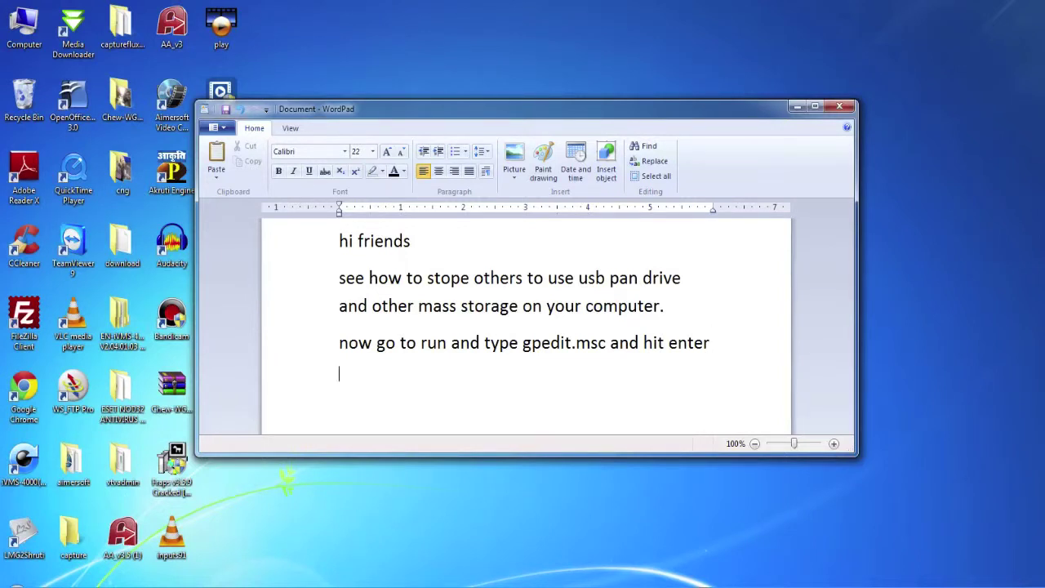
key("Return")
type("see")
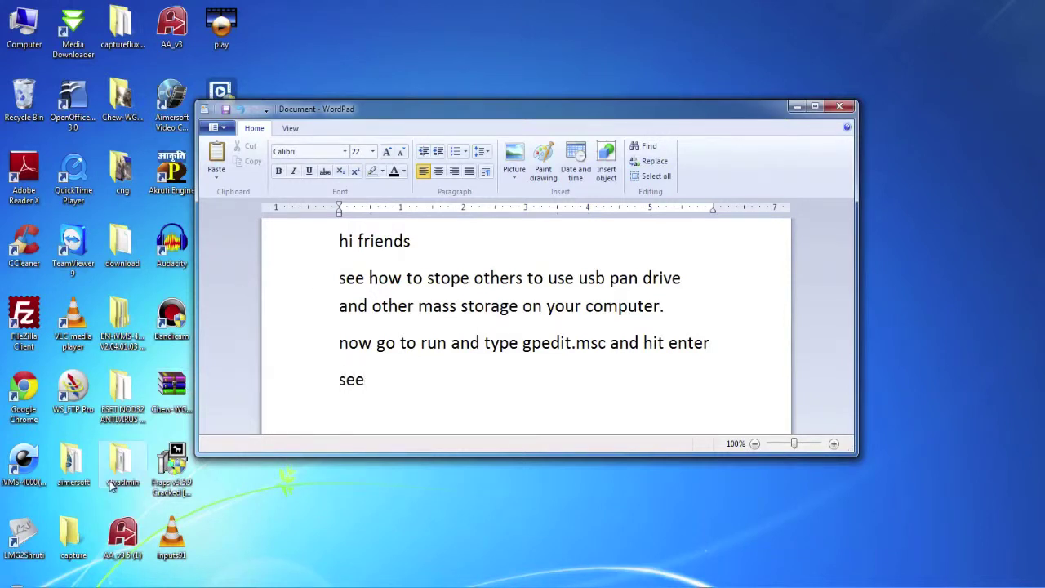
Find Run through the Start menu search and run gpedit.msc to open the Local Group Policy Editor.
left_click(31, 578)
left_click(33, 562)
type("run")
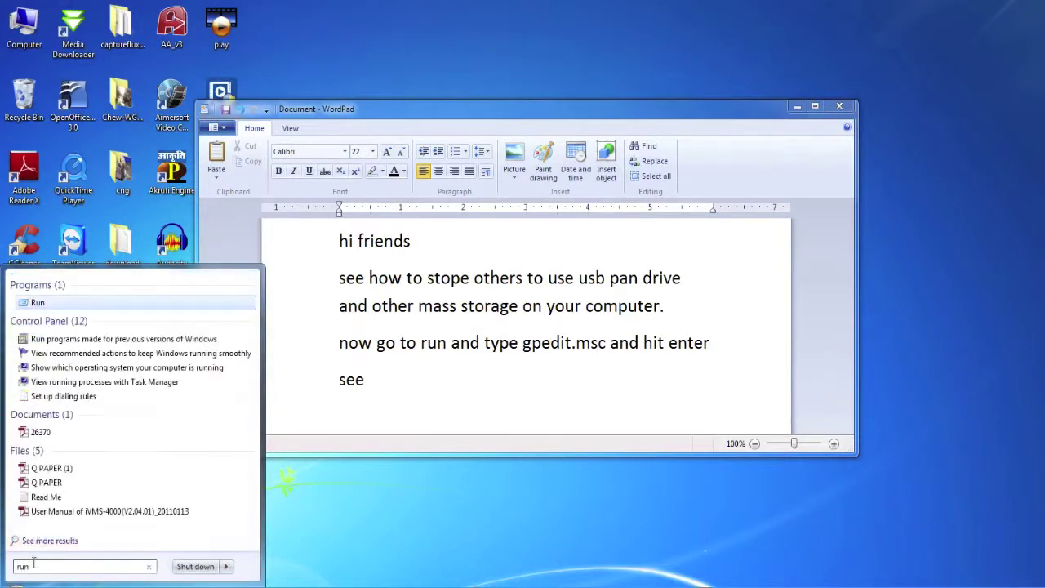
left_click(64, 302)
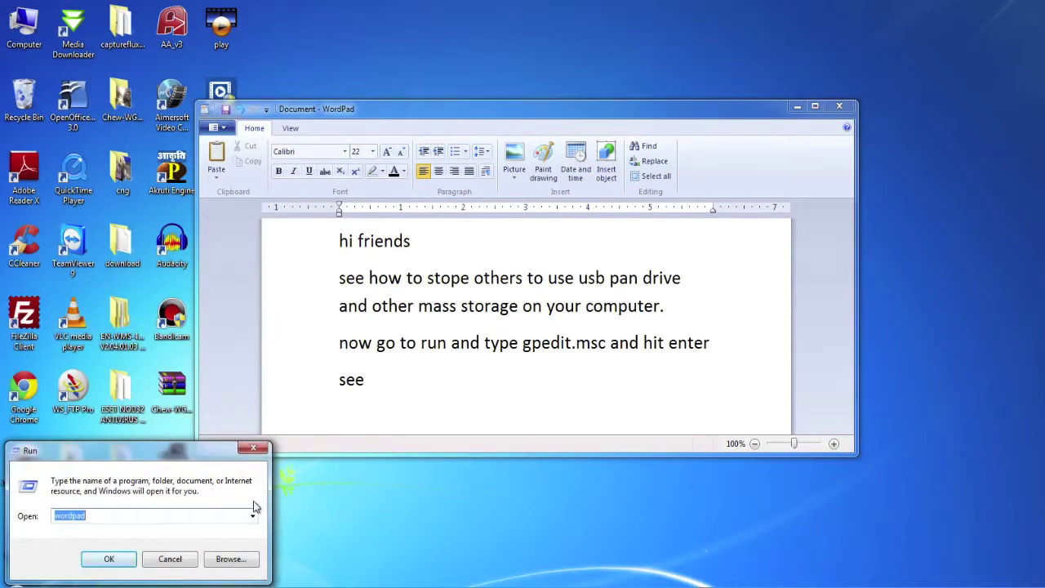
type("gpedit.msc")
key("Return")
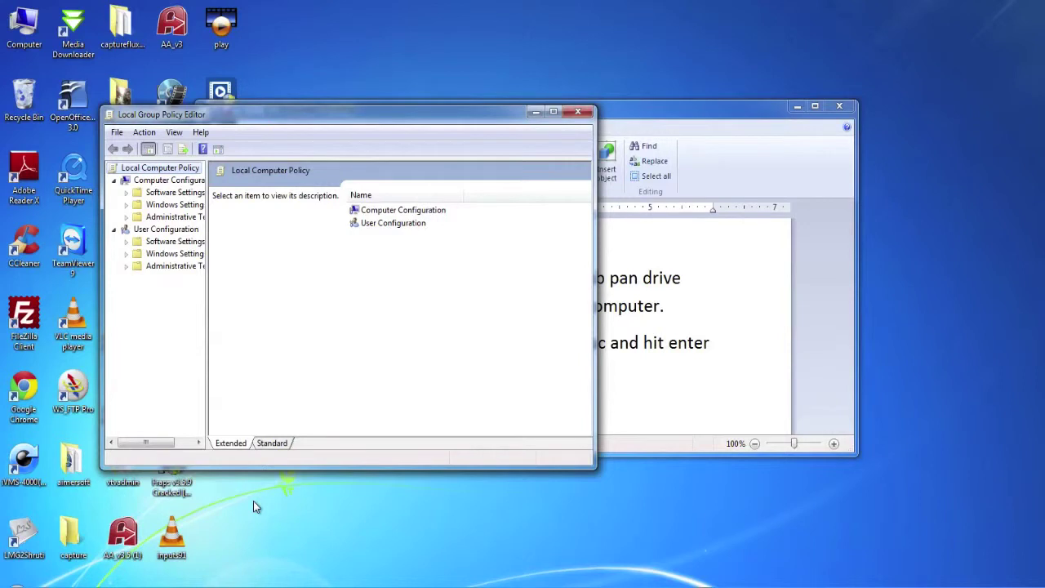
Narrow the WordPad window and arrange it beside the Local Group Policy Editor, with the policy editor to its left.
left_click_drag(385, 125, 329, 121)
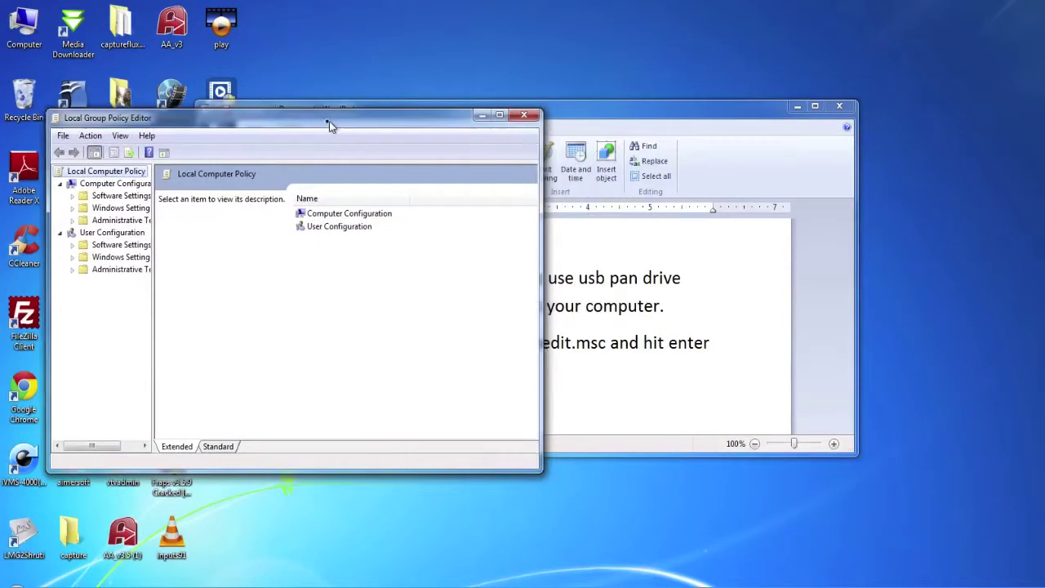
left_click_drag(656, 113, 731, 111)
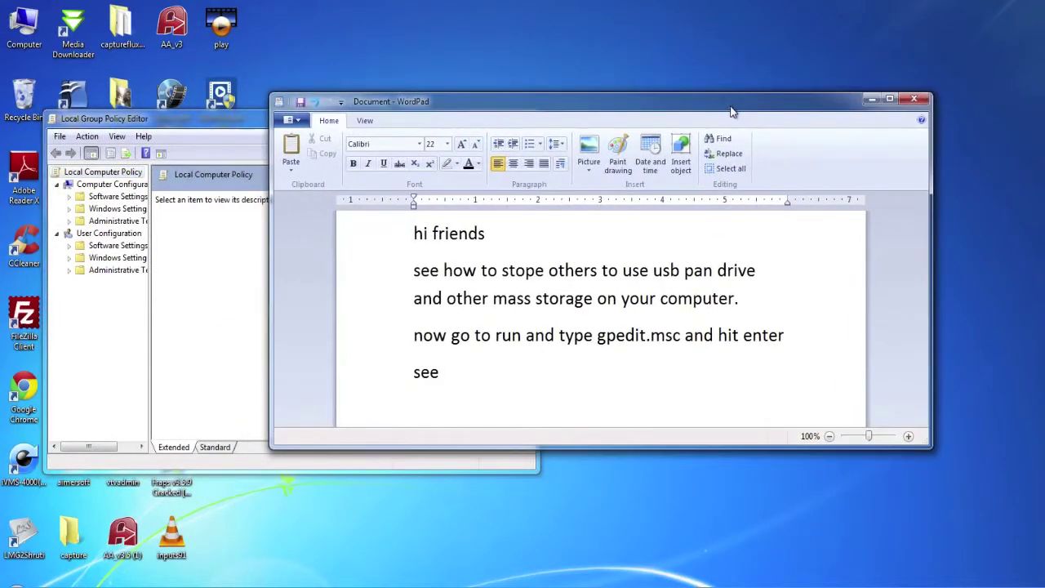
left_click_drag(931, 446, 792, 445)
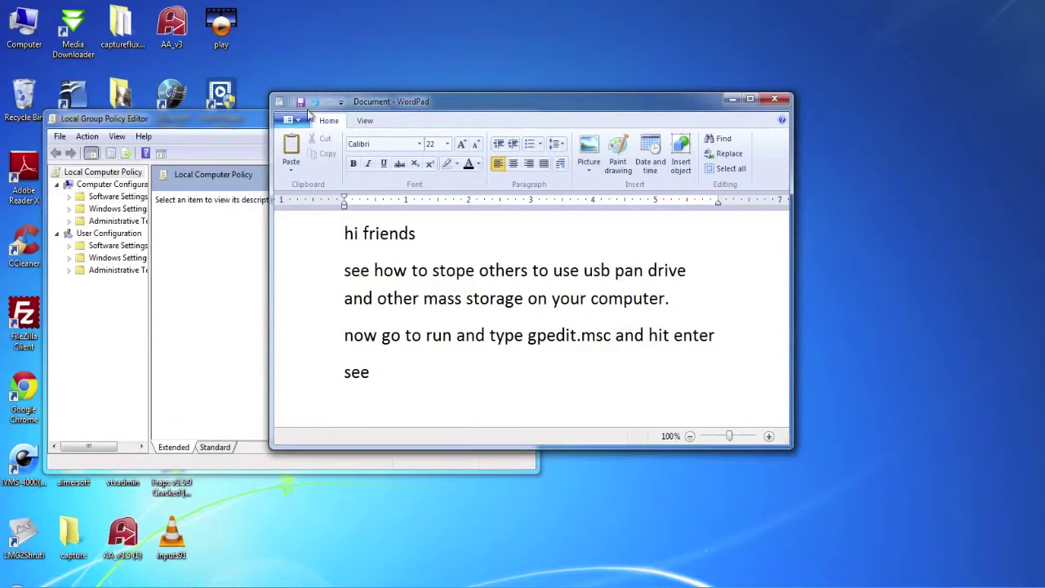
left_click_drag(409, 103, 671, 106)
mouse_move(213, 122)
left_mouse_down()
mouse_move(217, 107)
mouse_move(228, 122)
mouse_move(198, 113)
mouse_move(219, 106)
left_mouse_up()
left_click_drag(725, 107, 718, 102)
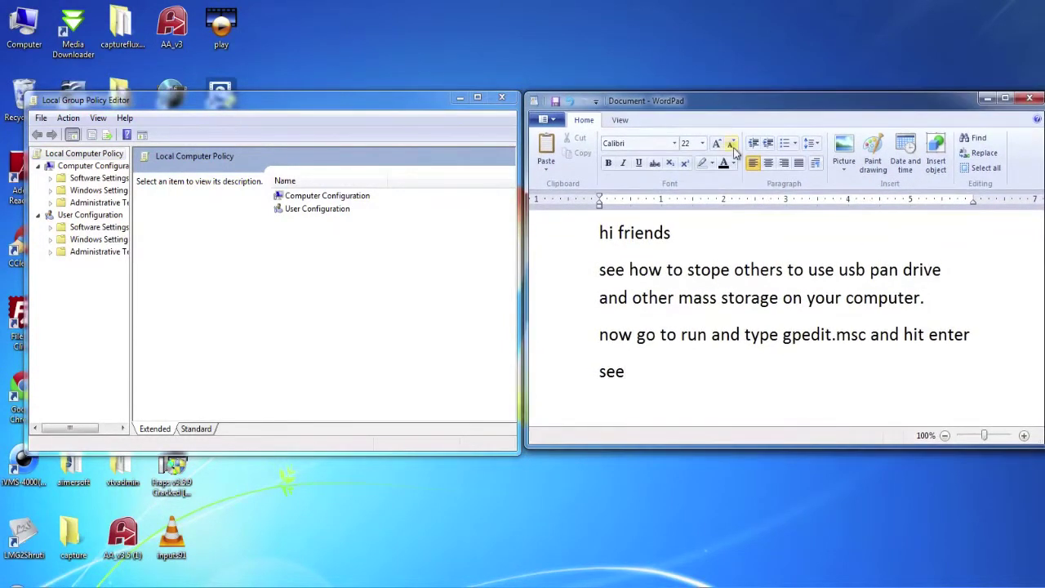
Leave a blank line below "see" in WordPad and begin the instruction "now go to computer configuratio>".
key("Return")
key("Return")
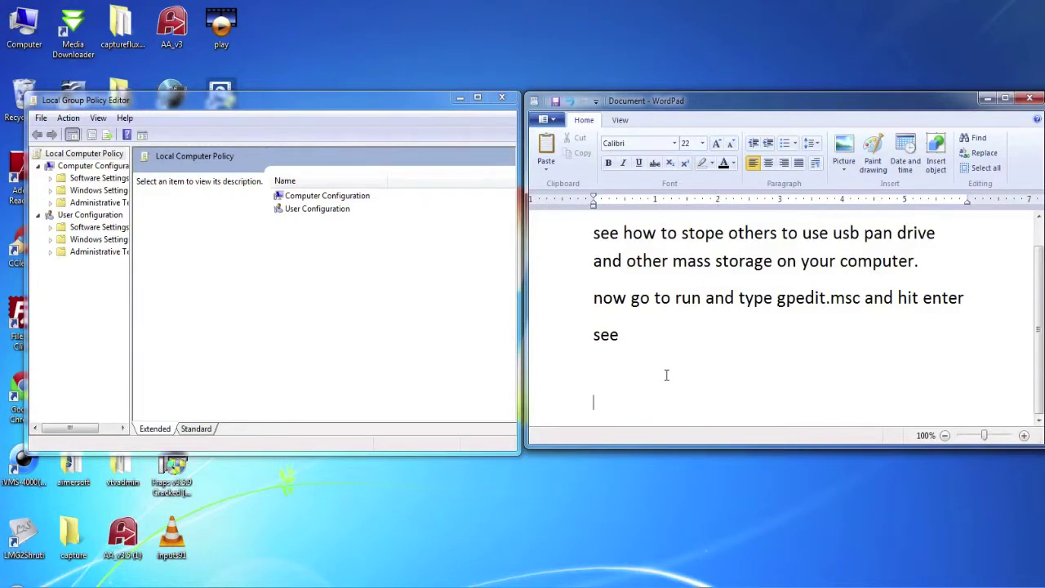
type("now go to ")
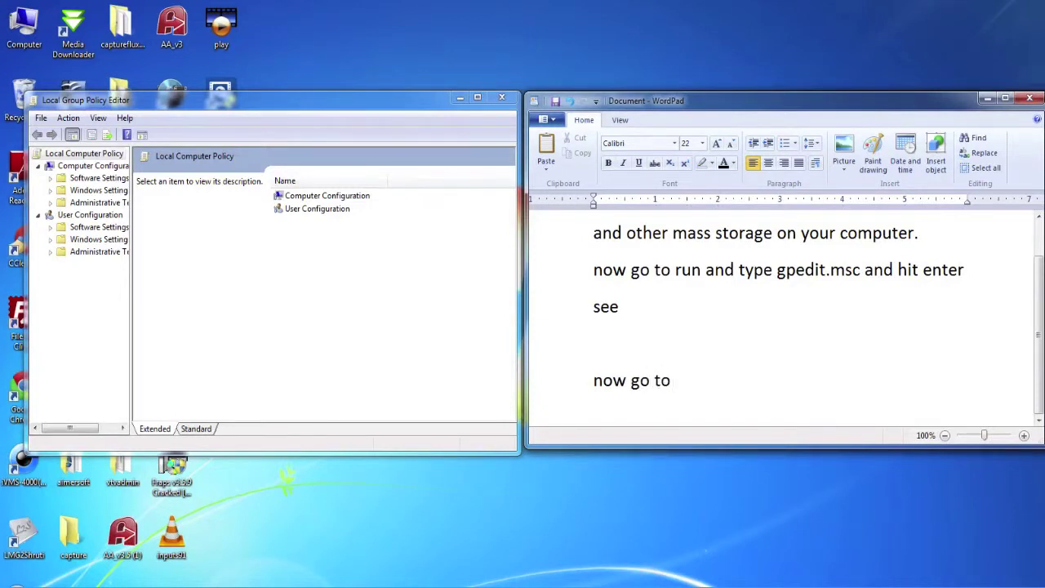
type("computer config")
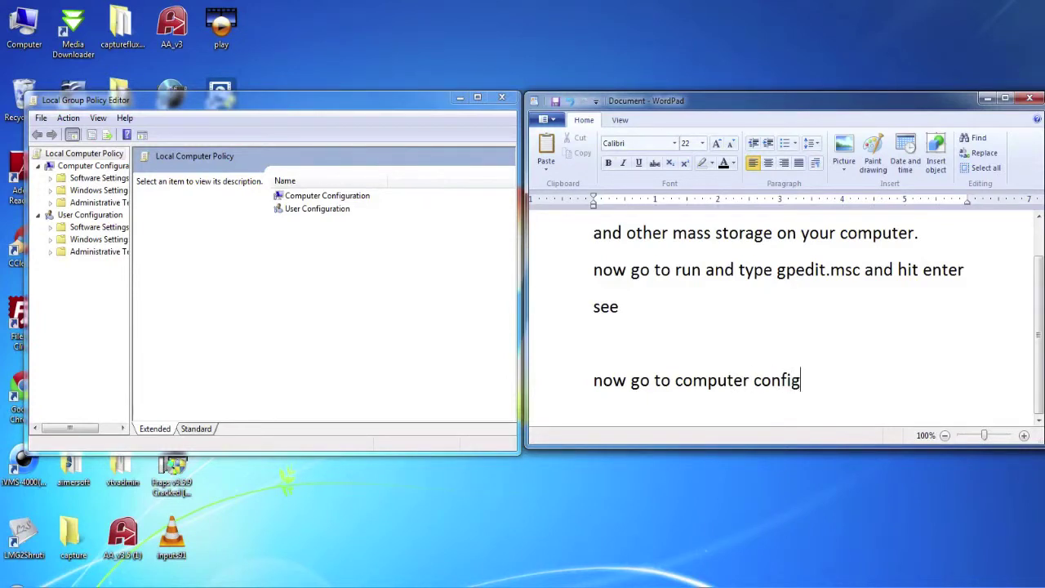
type("uratio>")
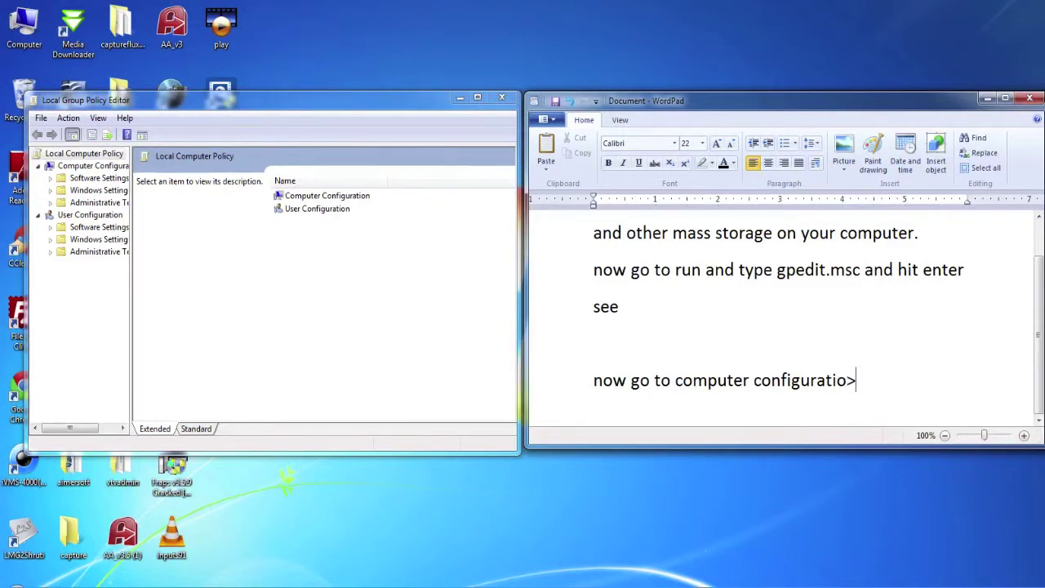
Continue the instruction's policy path with "administrator templates>system>removable stora".
type(" admini")
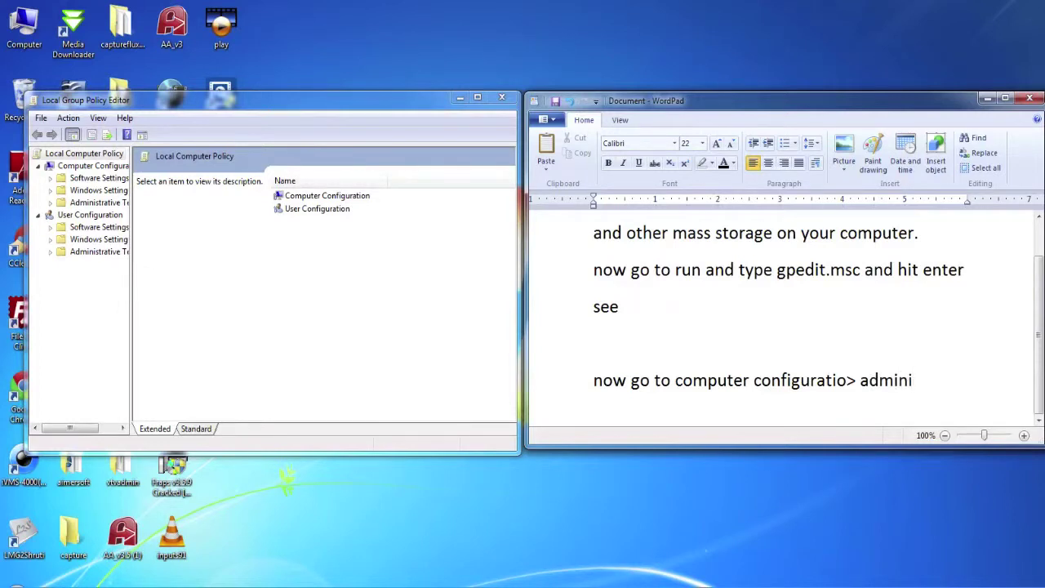
type("s")
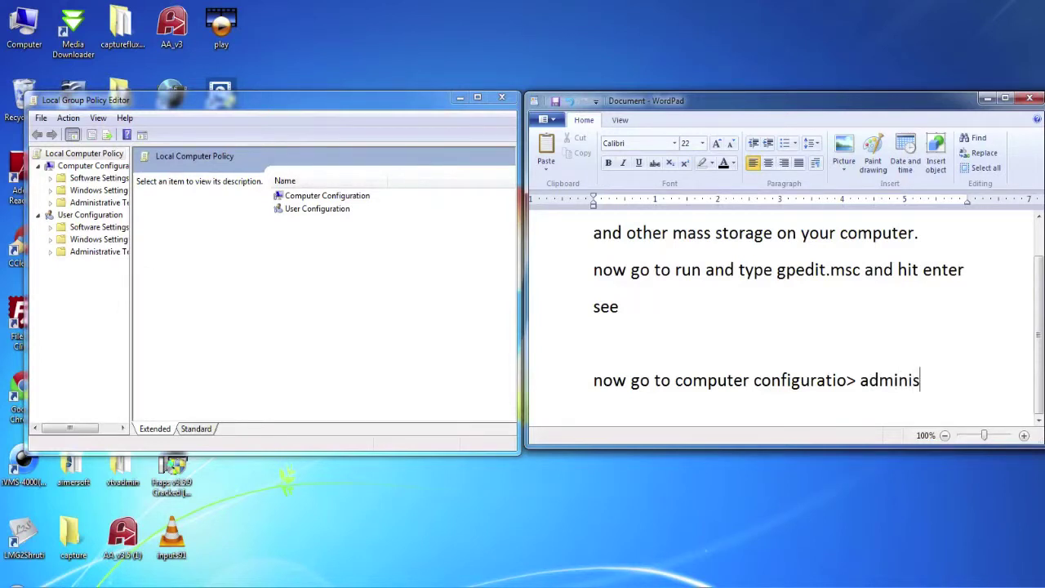
type("trative")
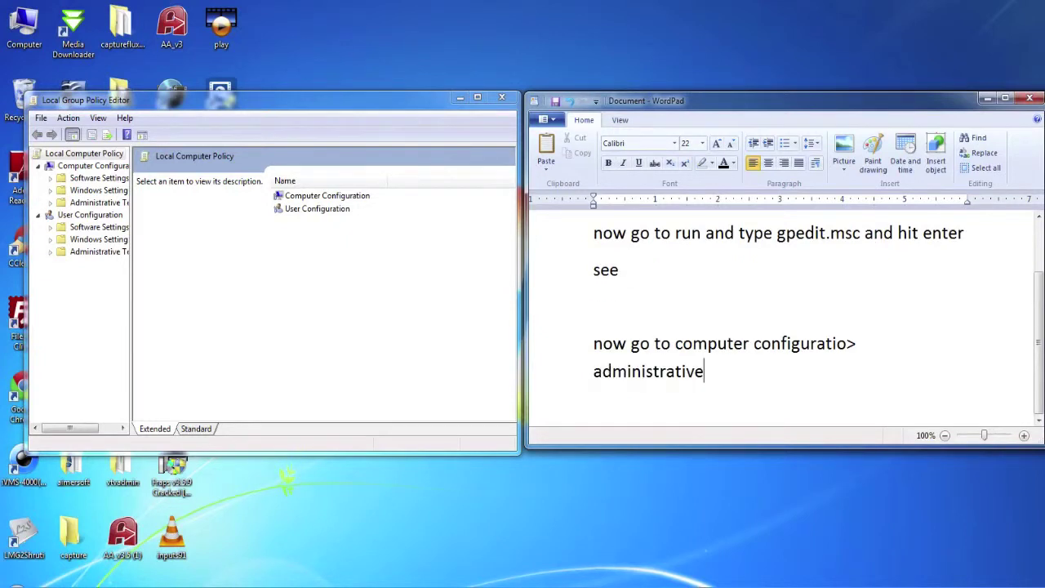
key("BackSpace")
key("BackSpace")
key("BackSpace")
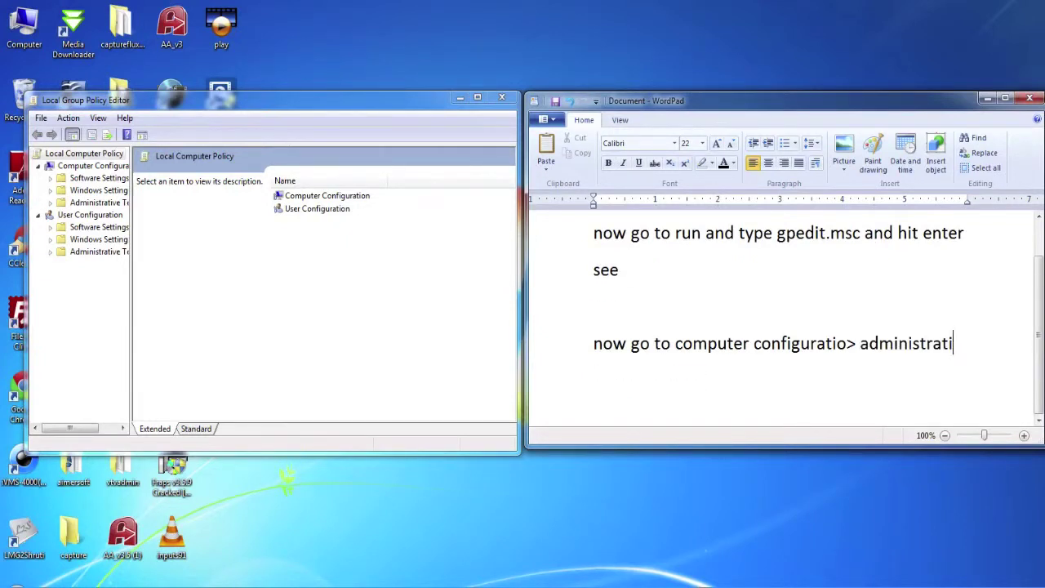
type("or templ")
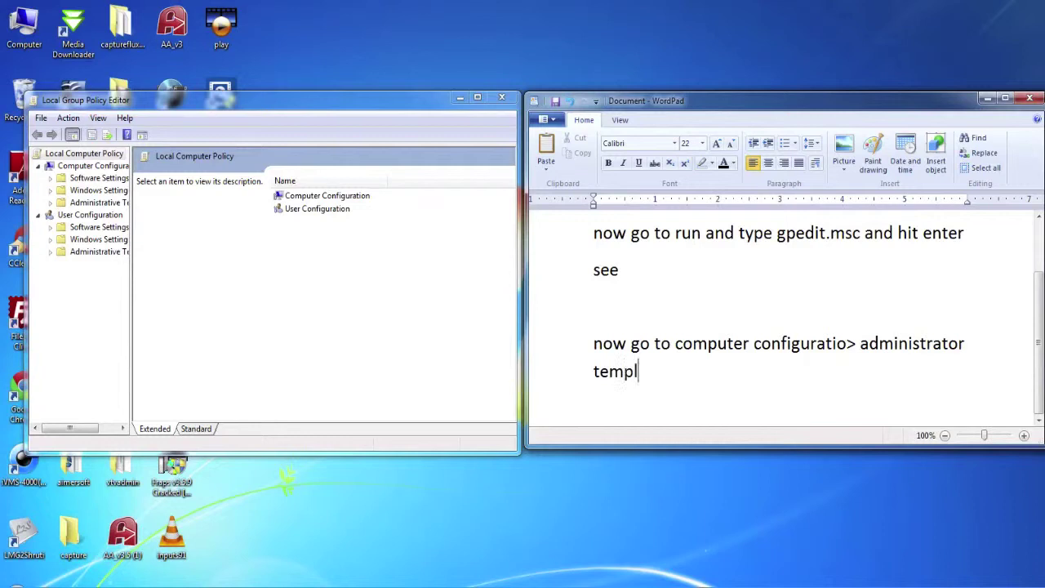
type("ates>system")
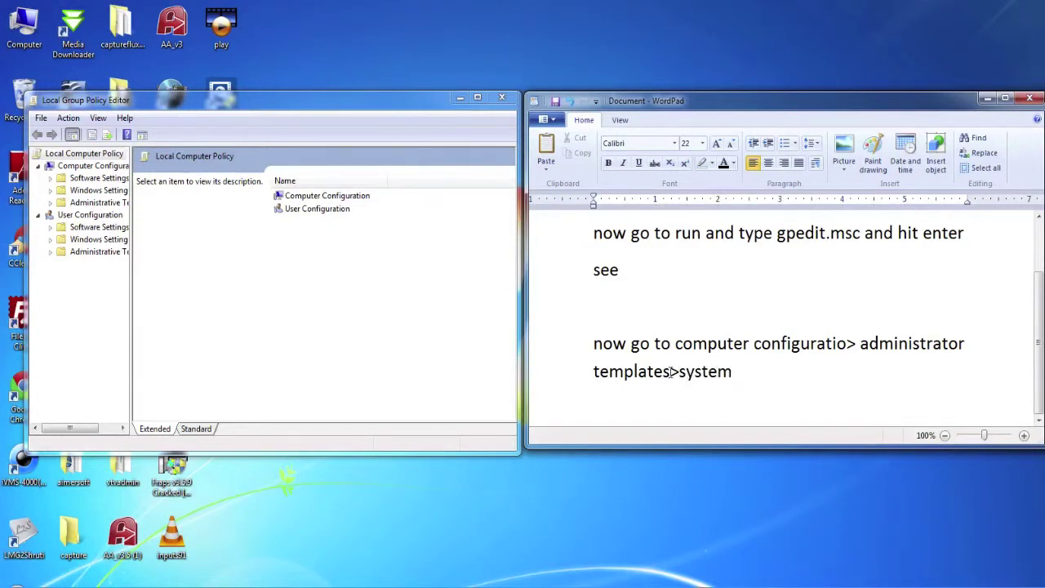
type(">removable")
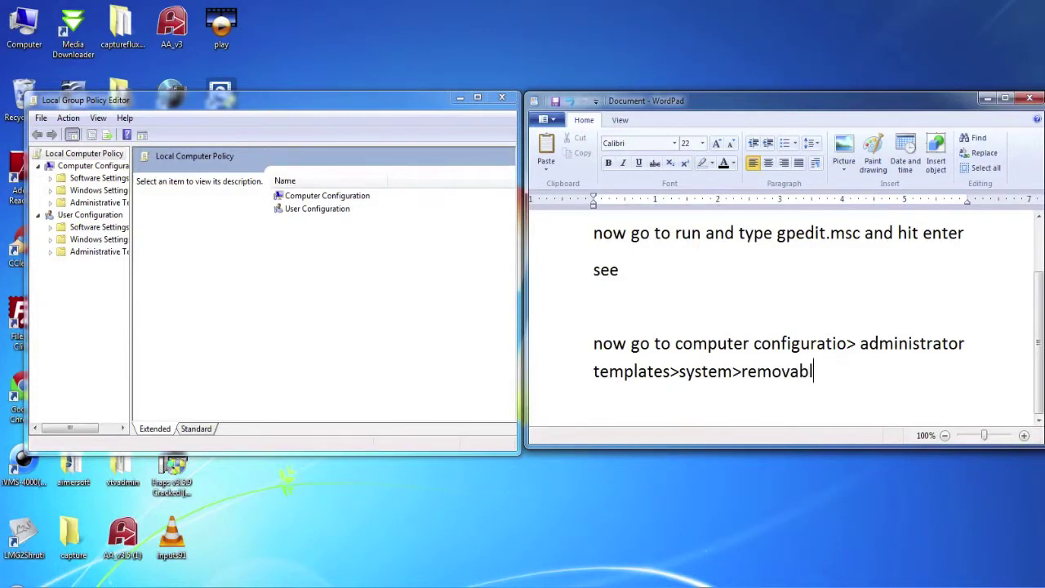
type(" stora")
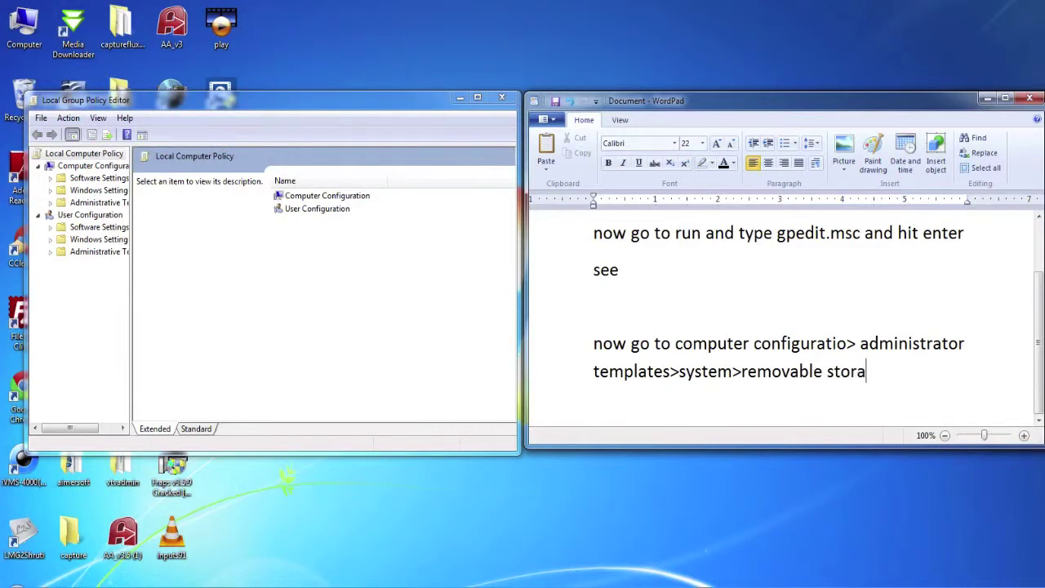